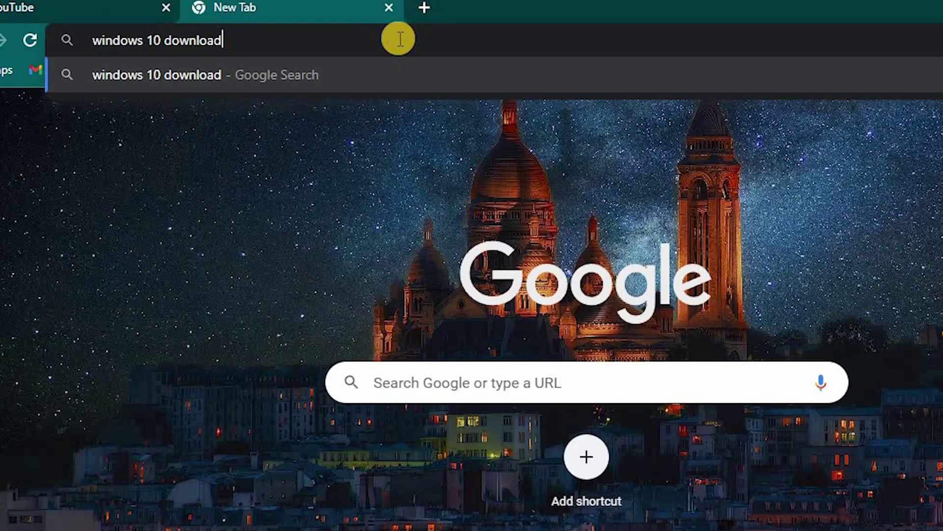
Step: Search Google for "windows 10 download" and open Microsoft's Windows 10 software download page
key(Return)
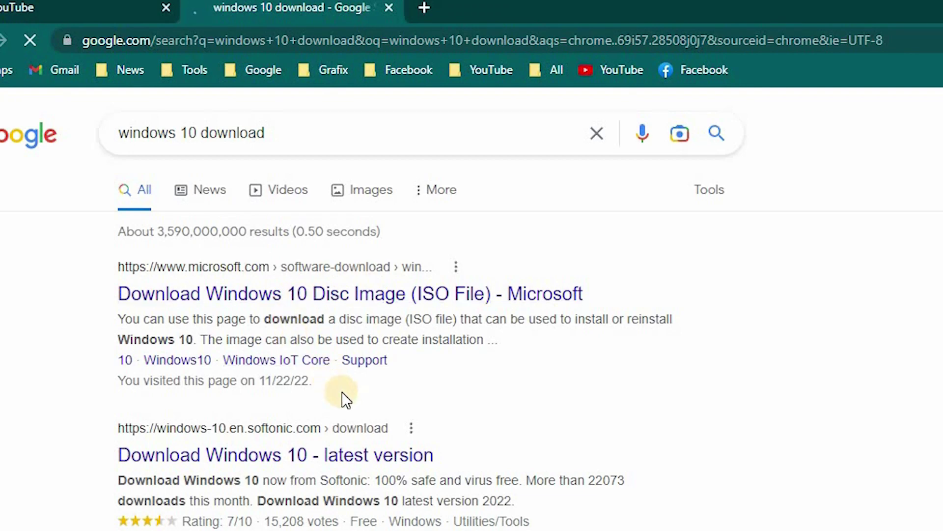
click(240, 301)
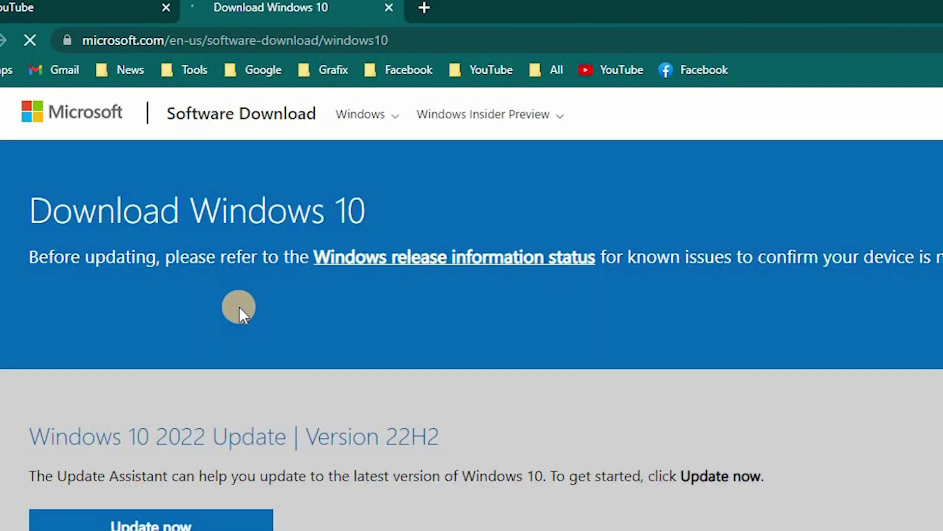
Step: Download the media creation tool from the Create Windows 10 installation media section and keep the downloaded file
scroll(207, 417, down, 2)
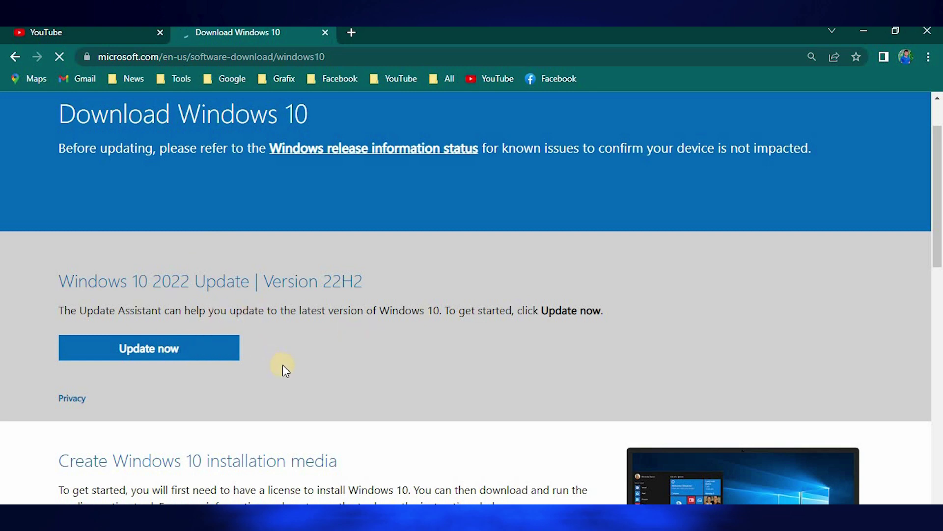
scroll(345, 269, down, 4)
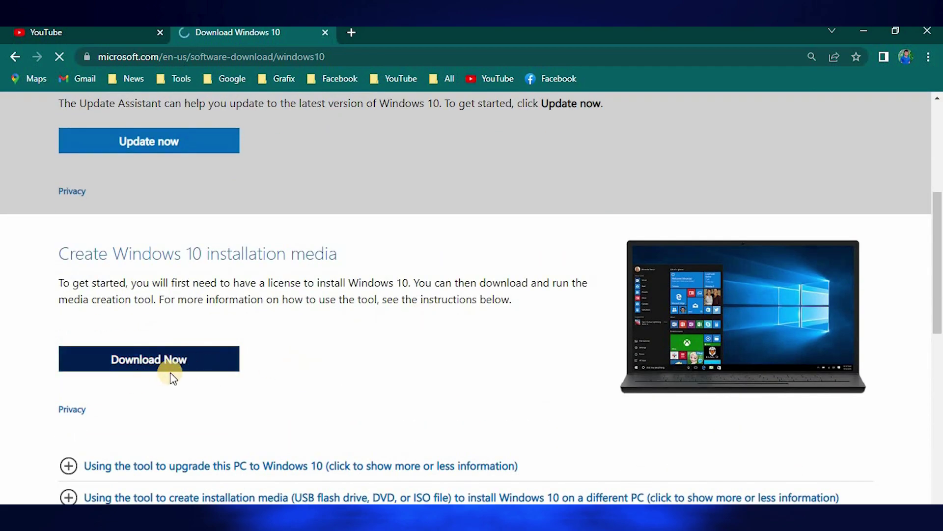
click(181, 362)
click(181, 363)
click(181, 366)
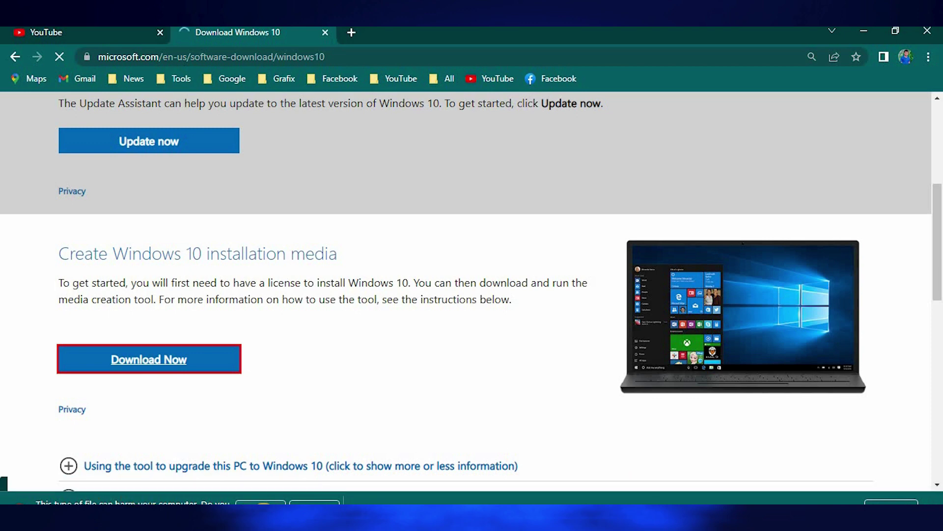
click(264, 502)
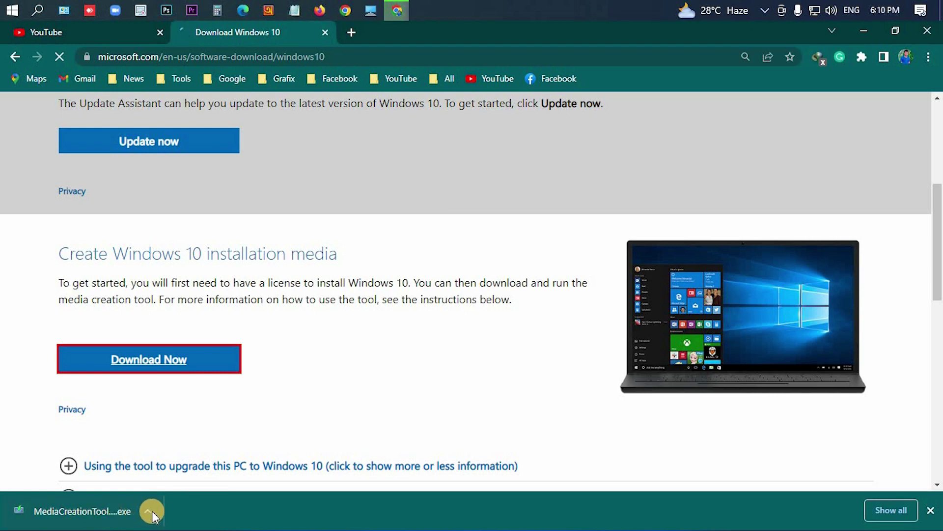
Step: Show the downloaded media creation tool in its folder and run MediaCreationTool22H2
click(149, 515)
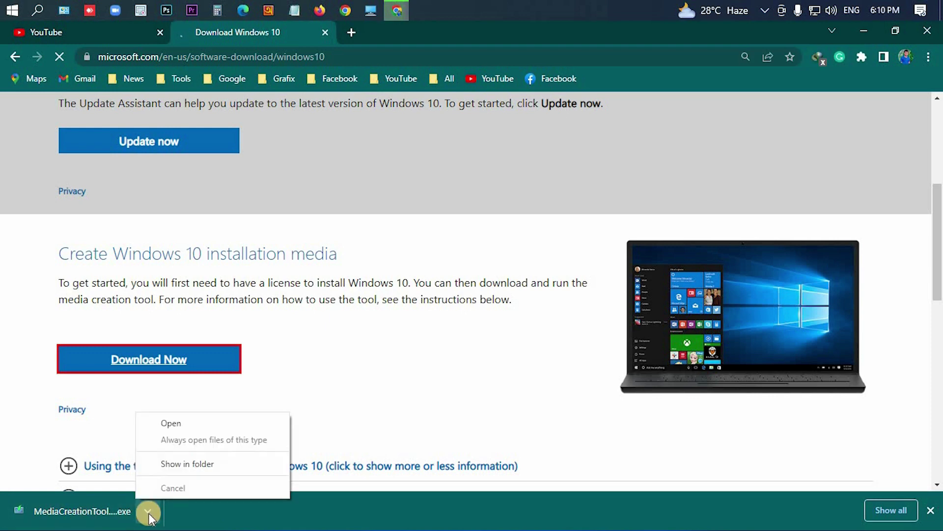
click(184, 464)
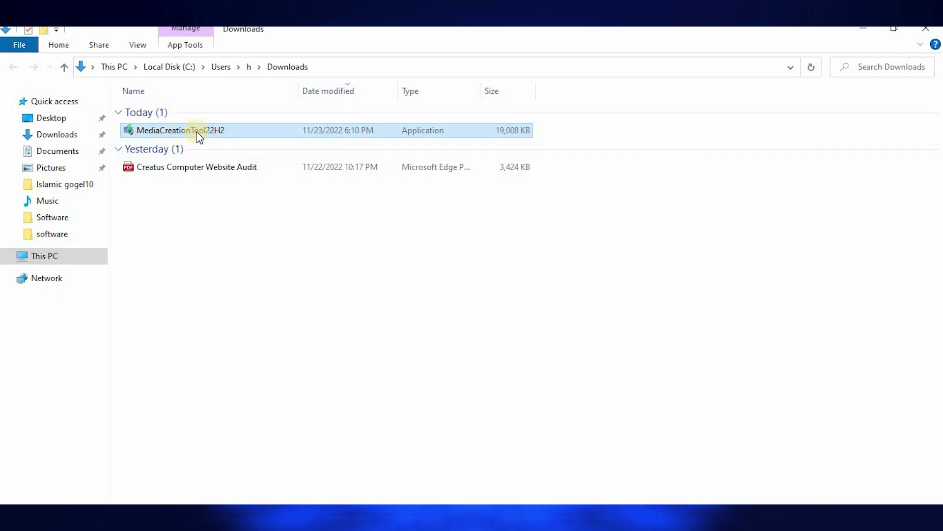
double_click(235, 130)
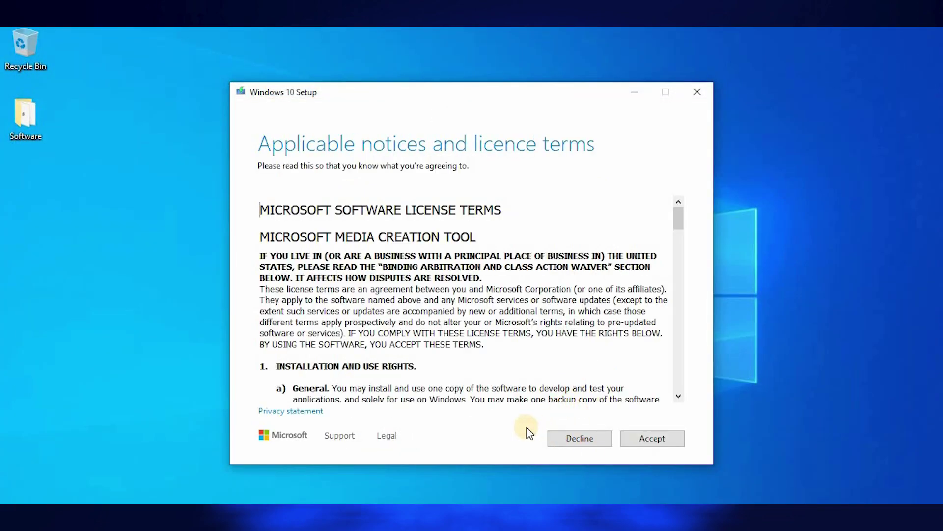
Step: Review the media creation tool's licence terms and accept them
scroll(642, 290, down, 20)
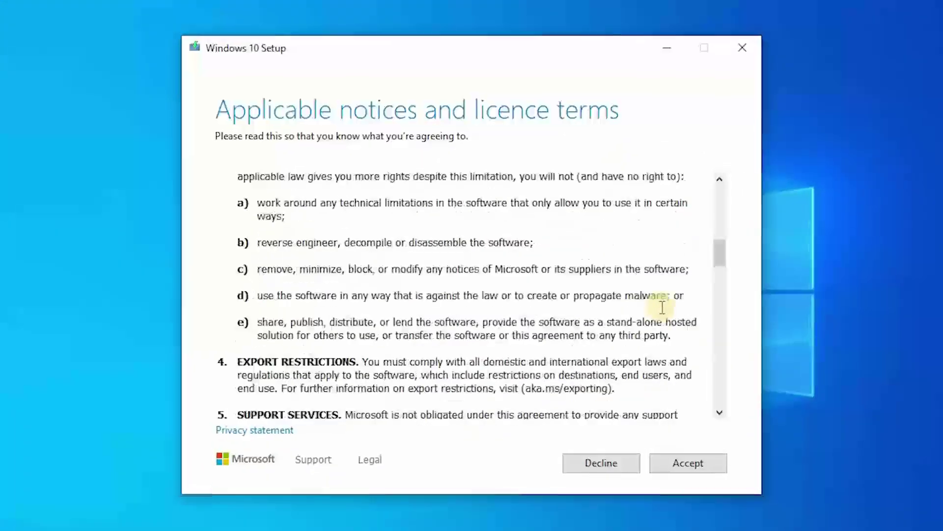
scroll(667, 285, down, 10)
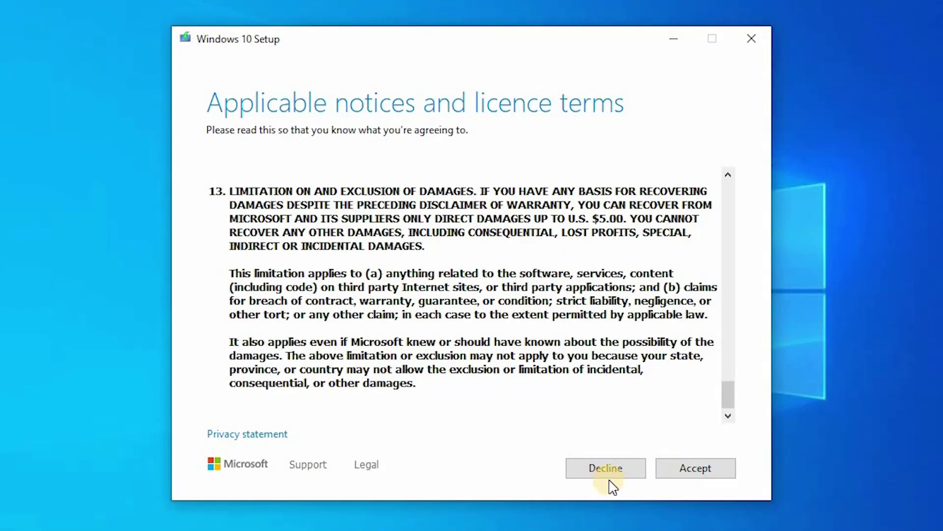
click(715, 474)
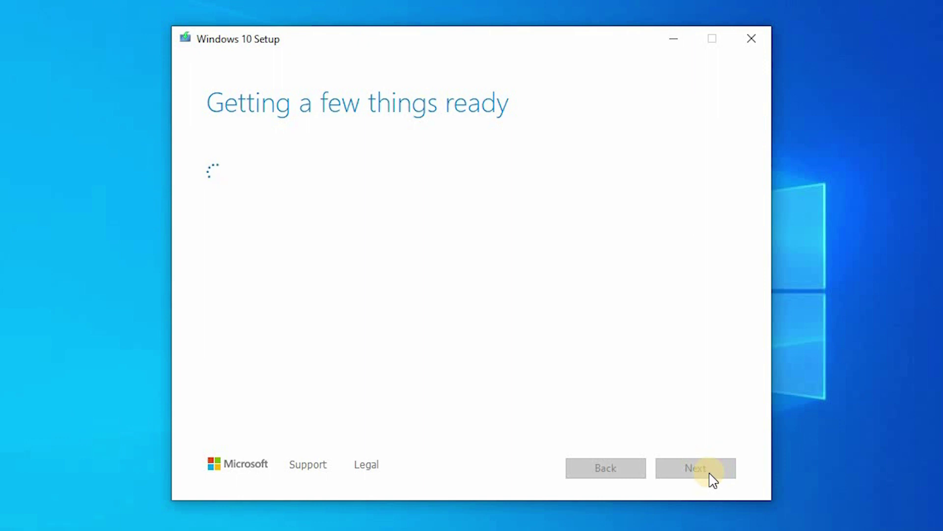
Step: Choose to create installation media (USB flash drive, DVD or ISO file) for another PC and continue
click(324, 168)
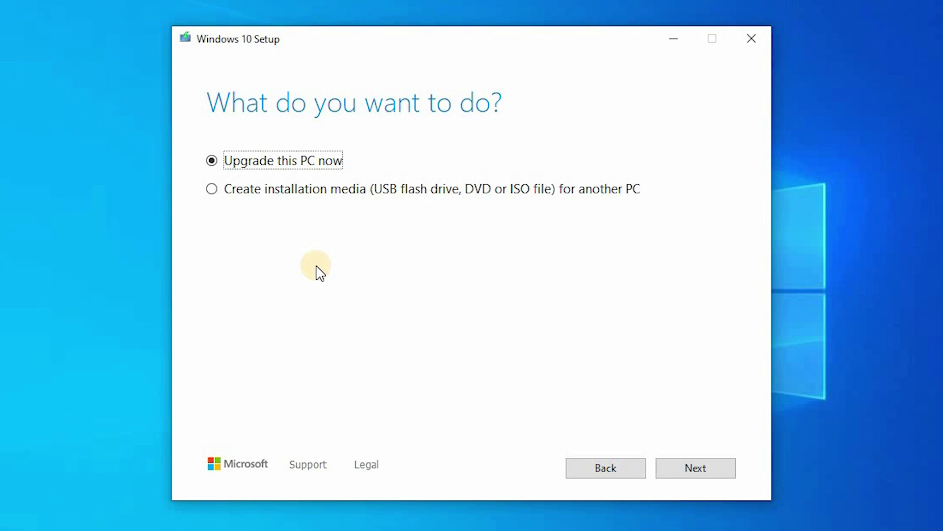
click(230, 193)
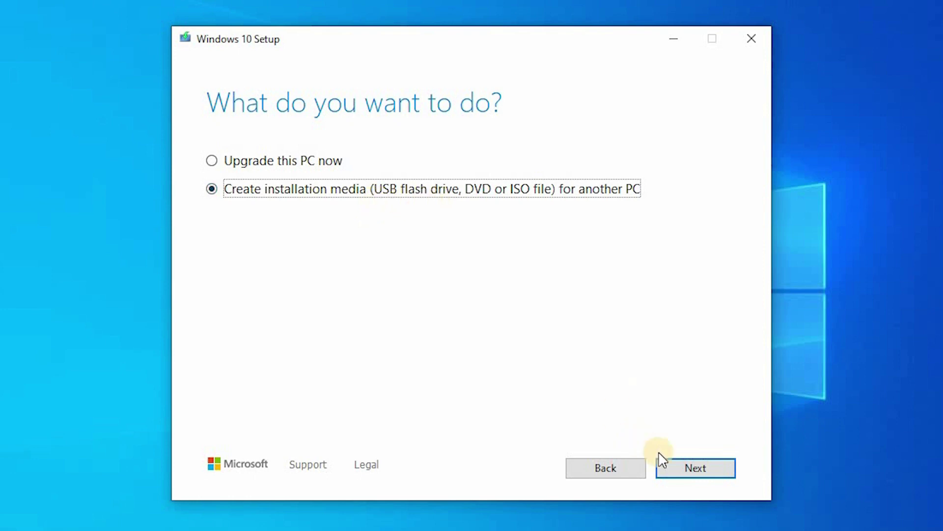
click(710, 469)
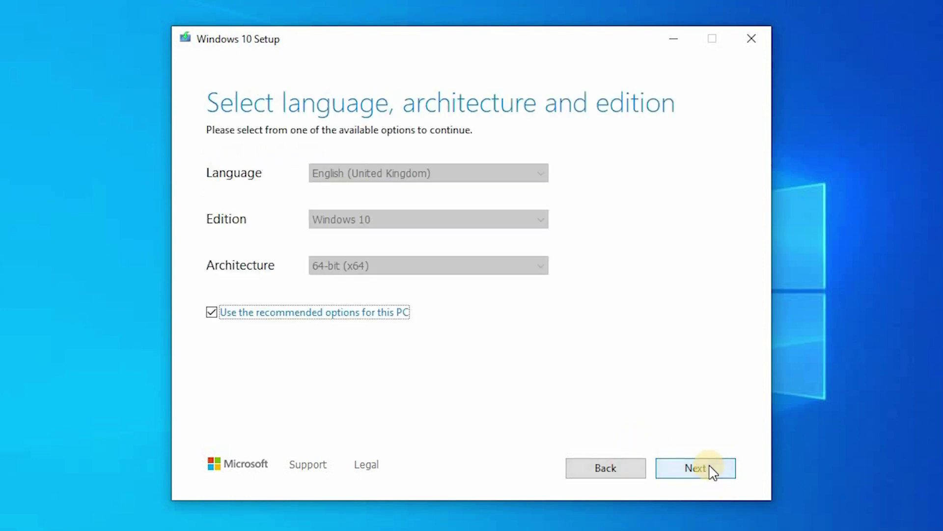
Step: Turn off the recommended options for this PC and set the language to English (United States)
click(217, 314)
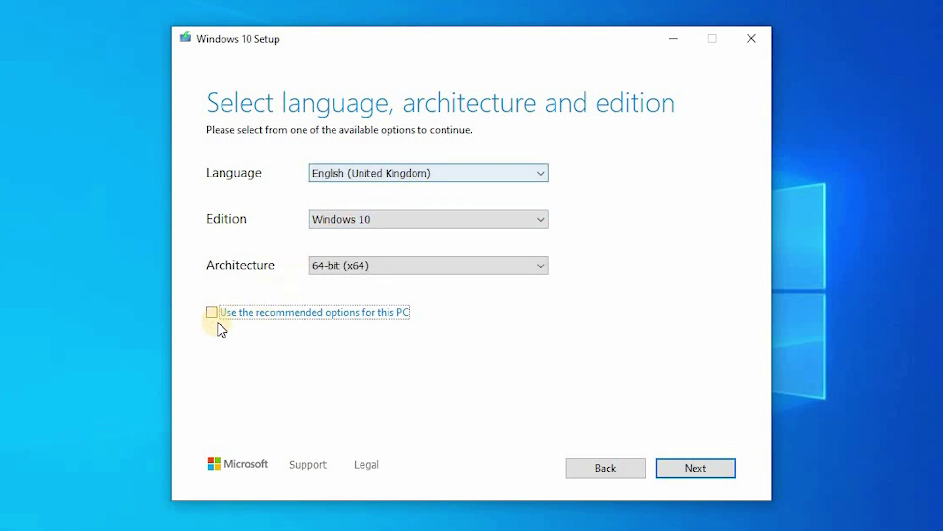
click(520, 175)
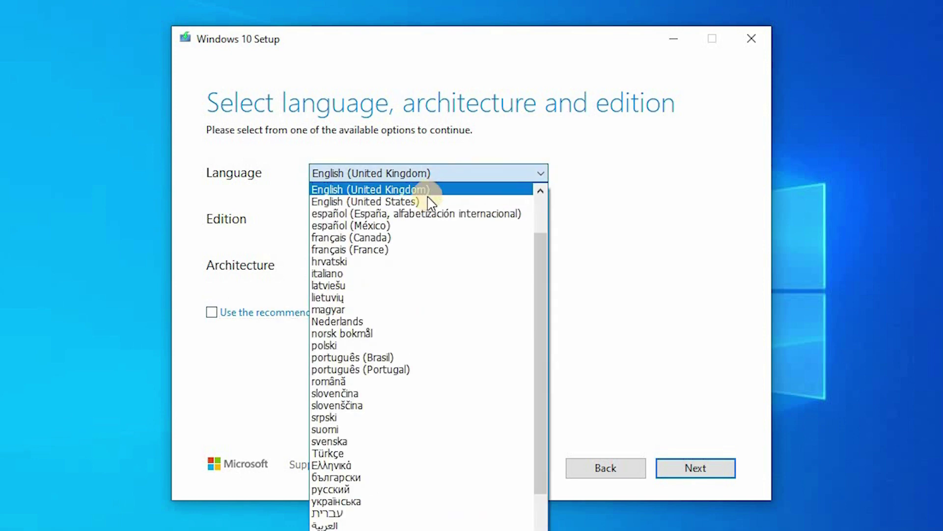
click(410, 202)
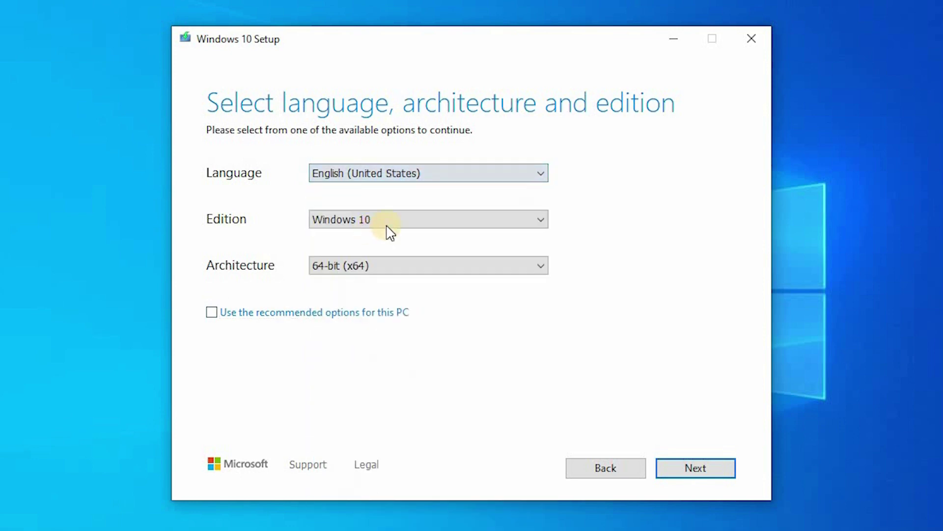
Step: Select the Windows 10 edition with 64-bit (x64) architecture and continue to the media choice
click(418, 223)
click(397, 238)
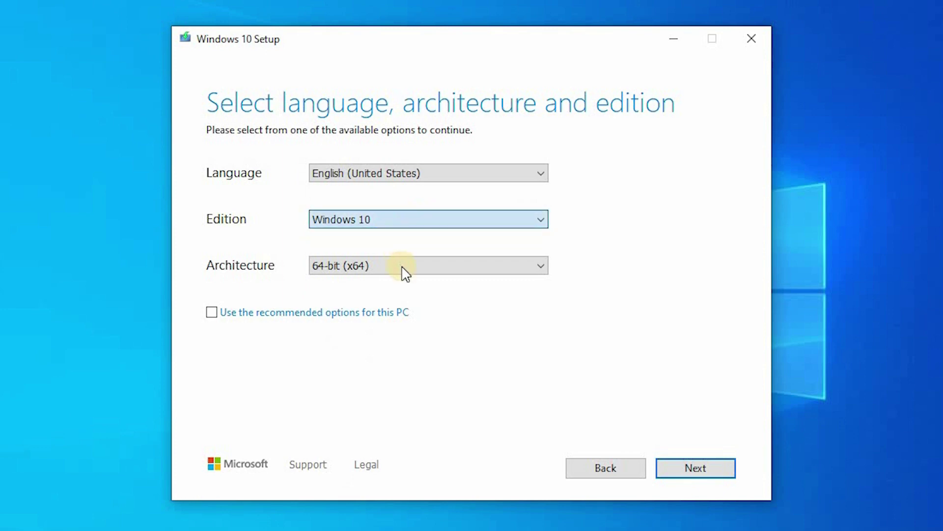
click(337, 268)
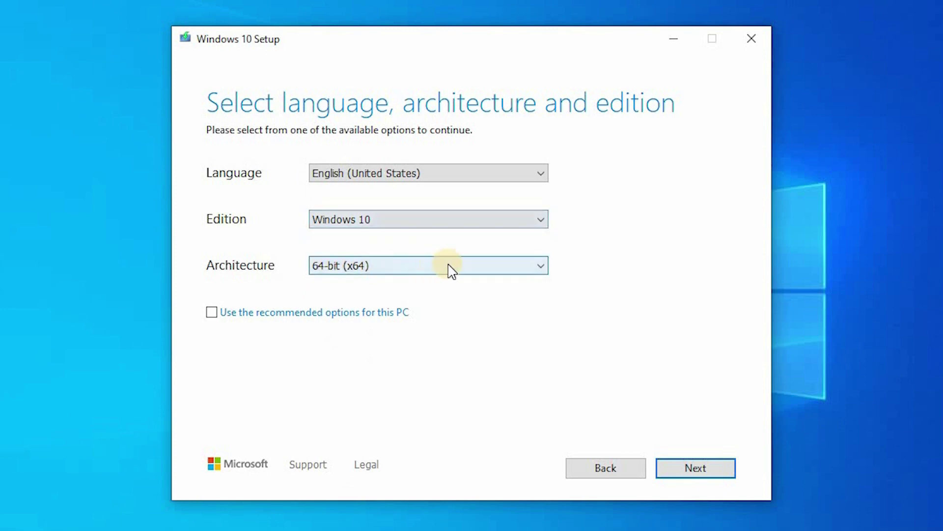
click(529, 275)
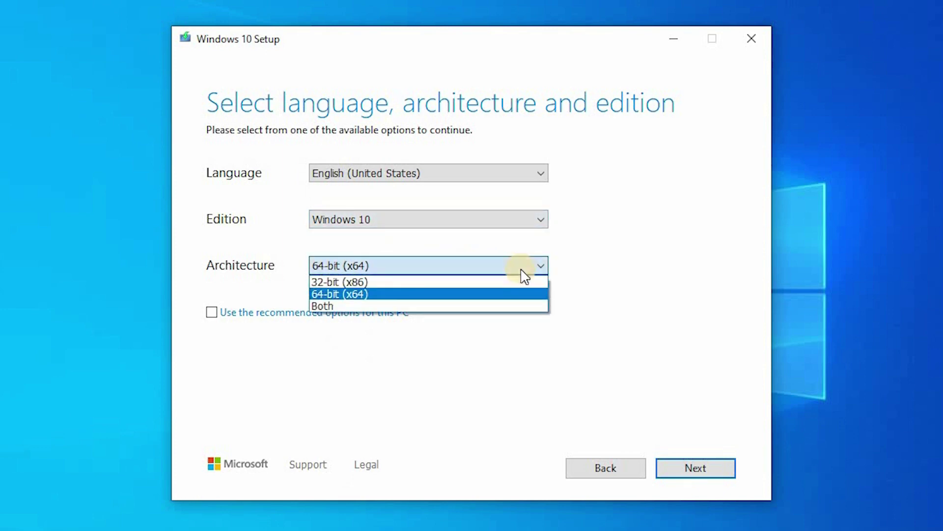
click(397, 295)
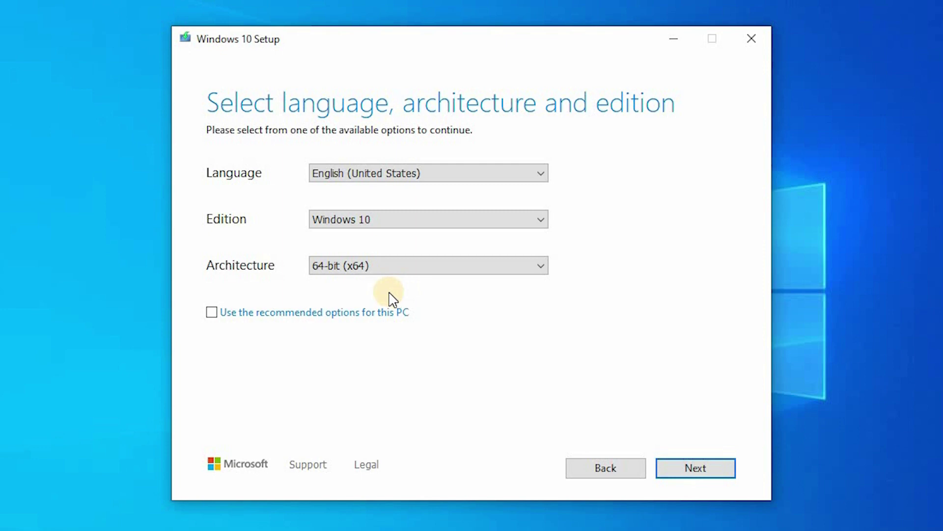
click(378, 270)
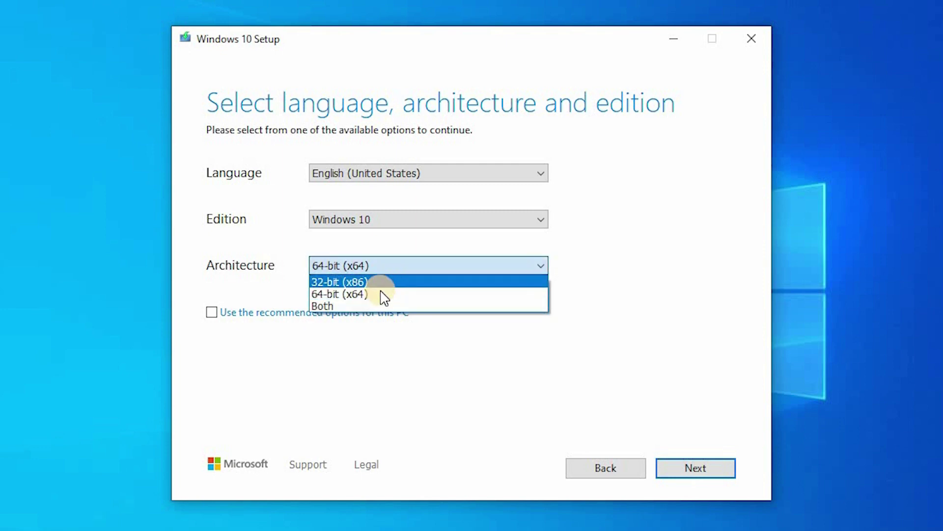
click(356, 293)
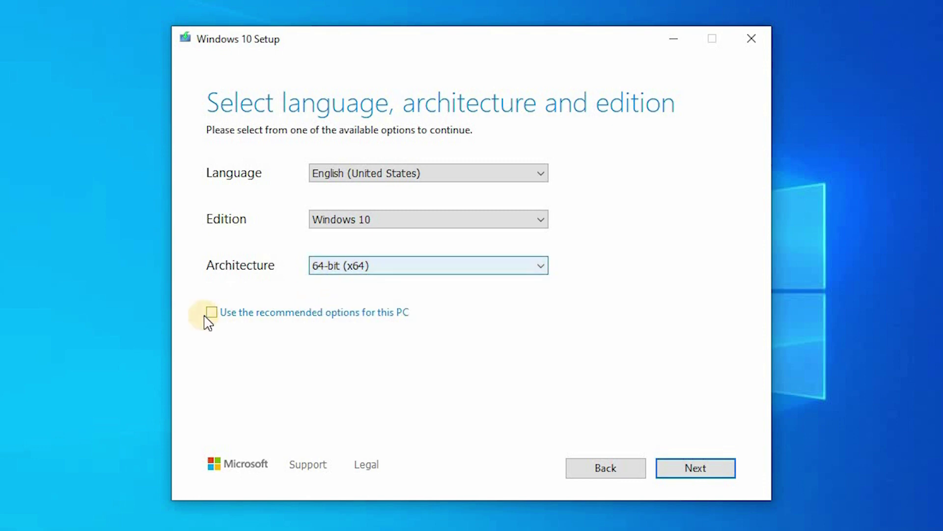
click(690, 472)
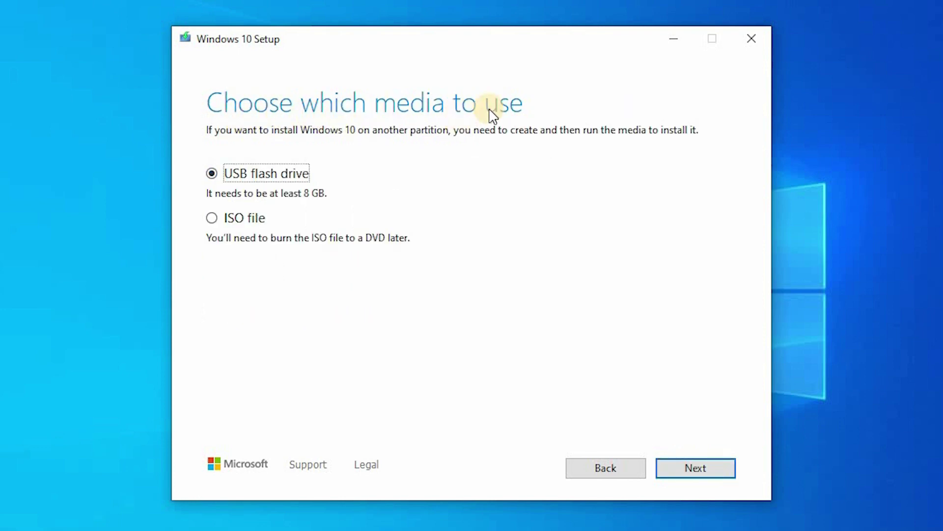
Step: Choose ISO file as the media to use and proceed to selecting a save path
click(211, 219)
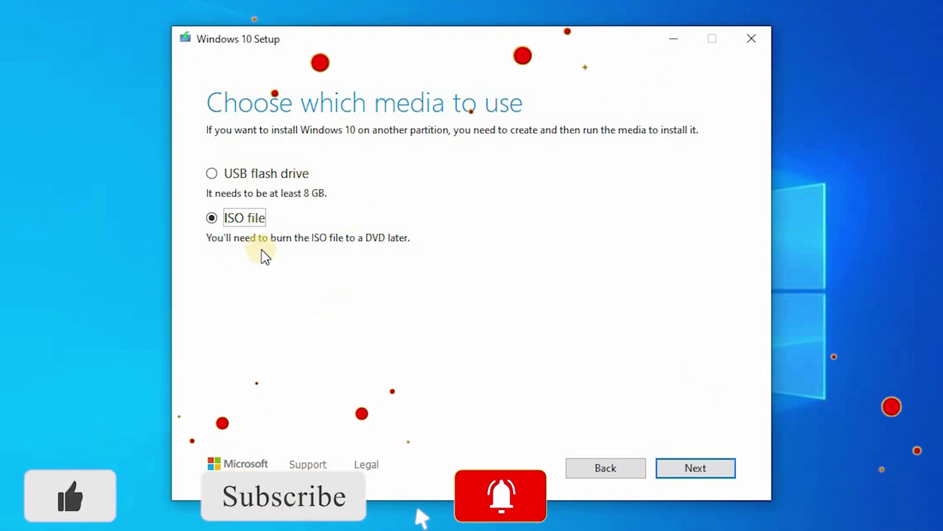
click(721, 477)
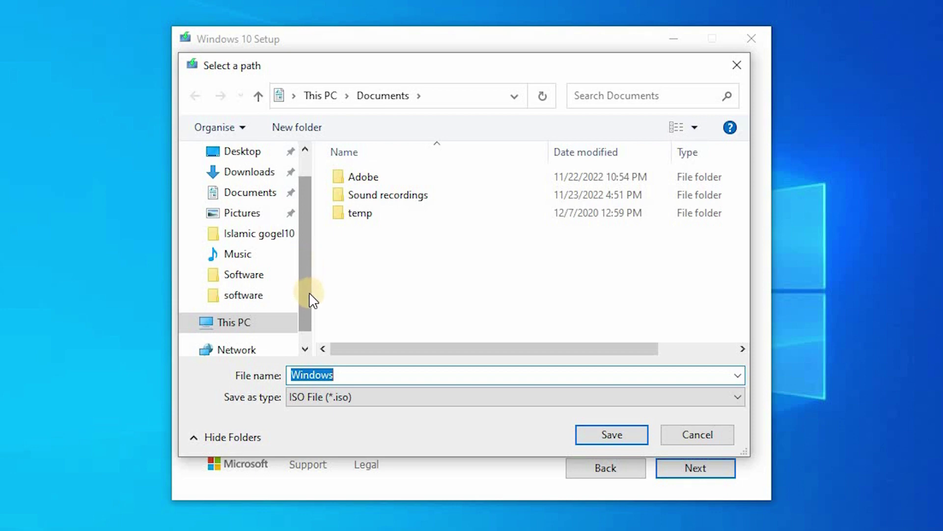
Step: Save the ISO file as Windows on the New Volume (H:) drive
scroll(294, 302, down, 1)
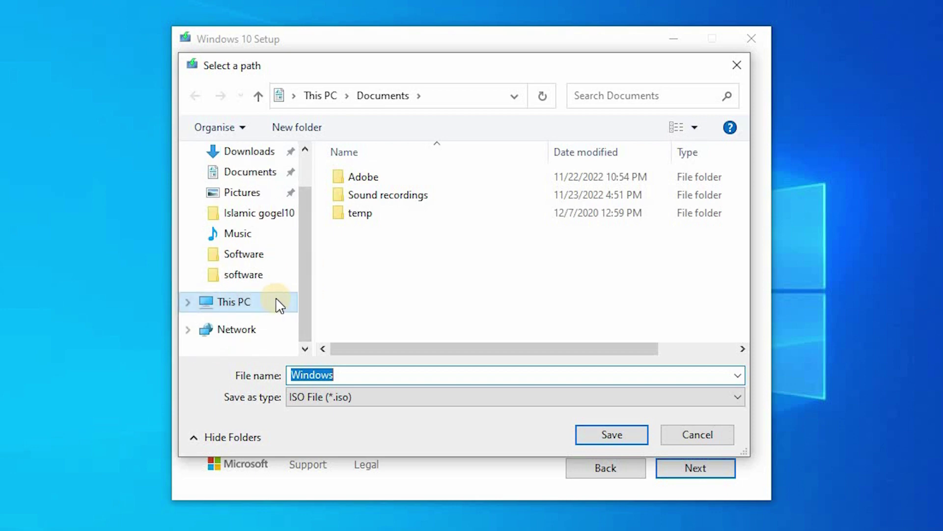
click(277, 305)
scroll(622, 292, down, 5)
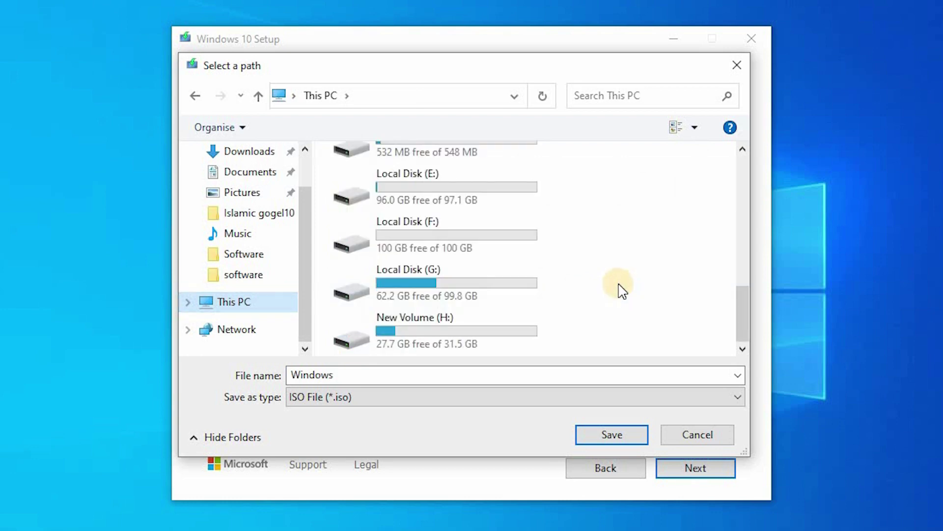
double_click(415, 328)
click(630, 442)
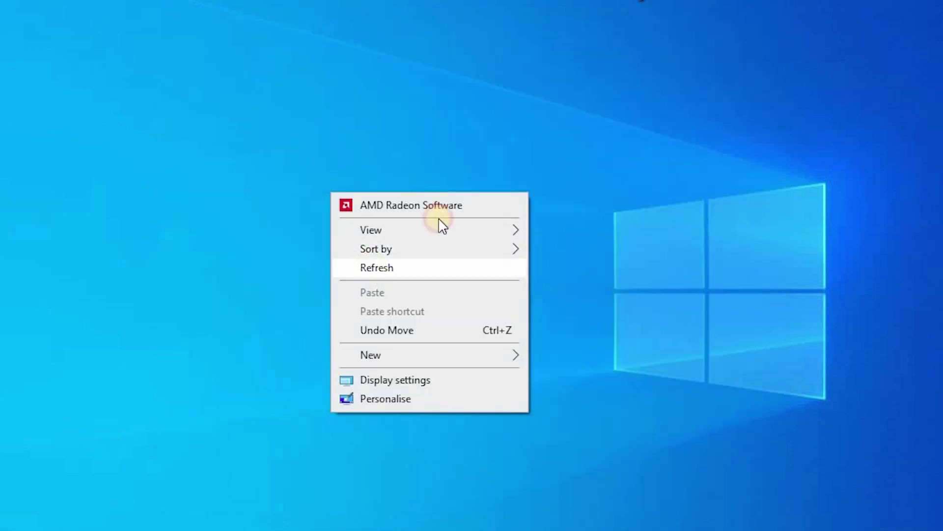
Step: Open New Volume (H:) from This PC to check for the saved Windows ISO file
click(442, 268)
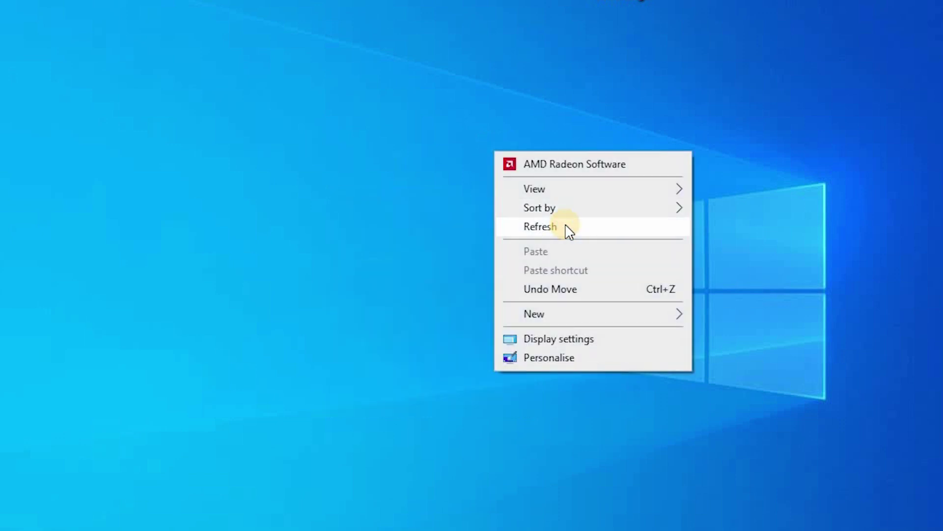
click(565, 226)
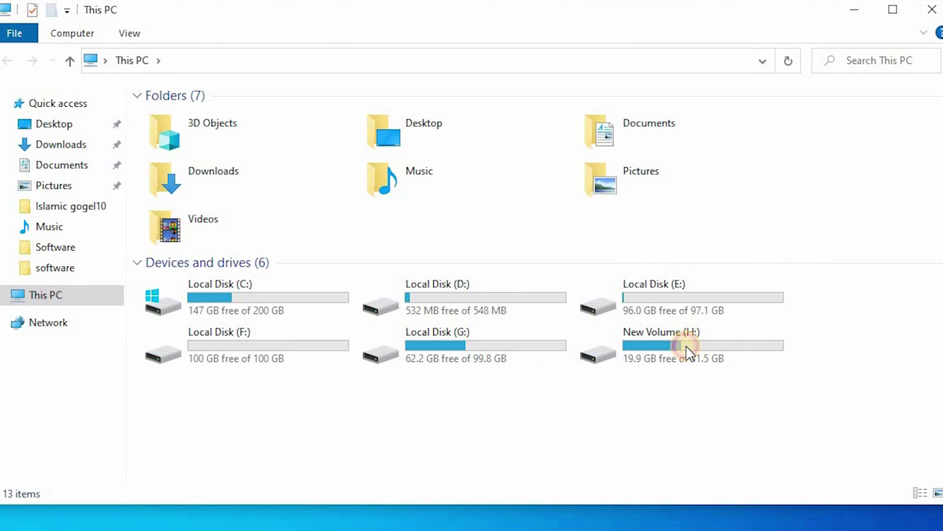
double_click(688, 362)
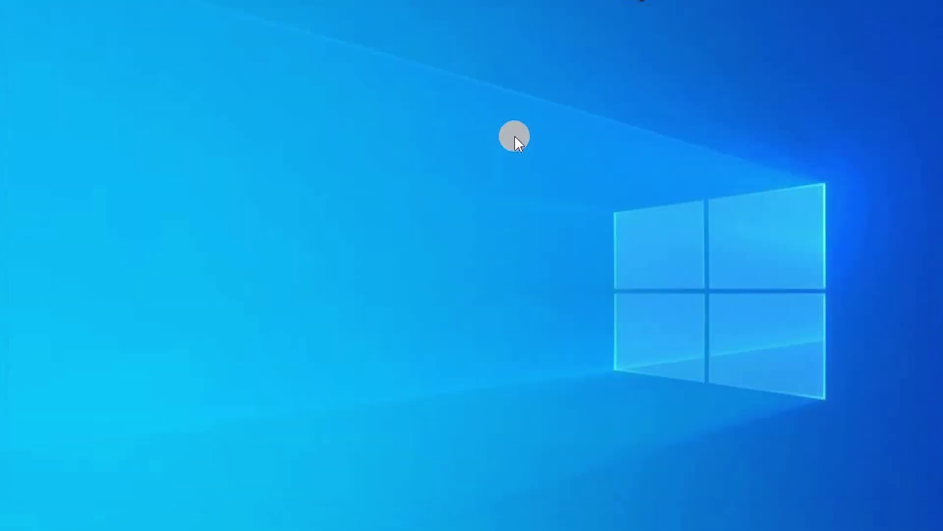
right_click(514, 136)
click(465, 126)
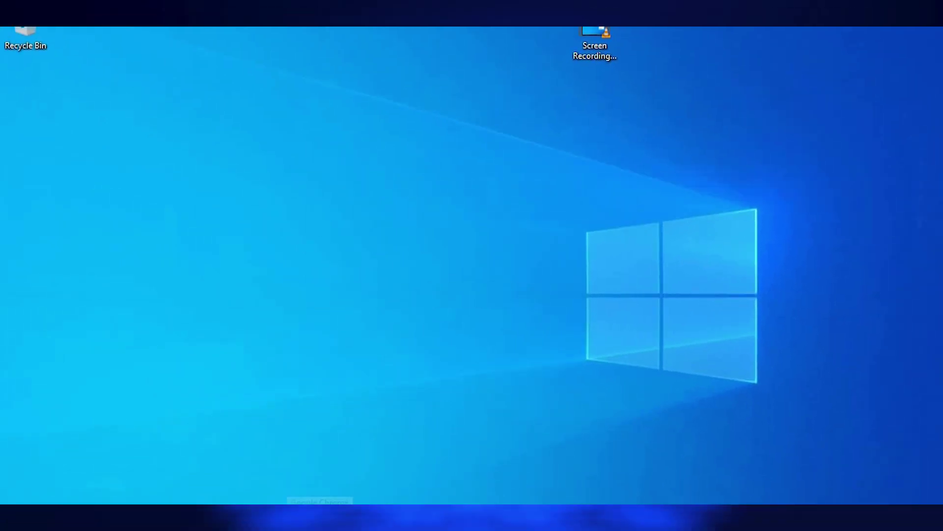
Step: Switch to Chrome, search Google for "rufus download" and open the official rufus.ie website
click(322, 520)
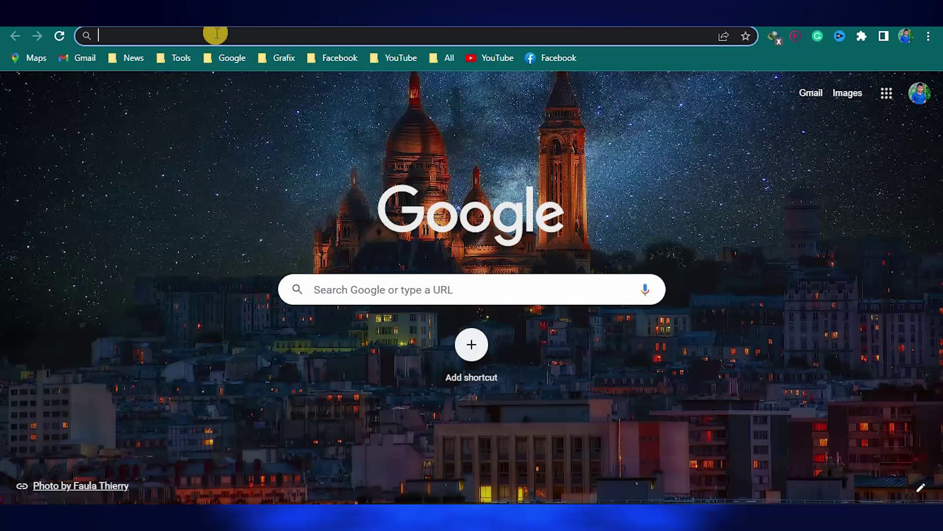
click(217, 34)
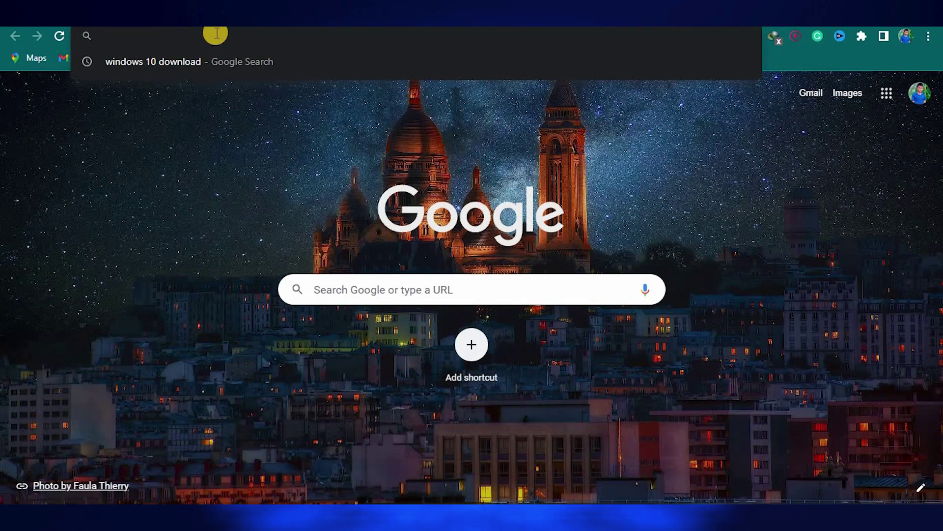
text(rufus download)
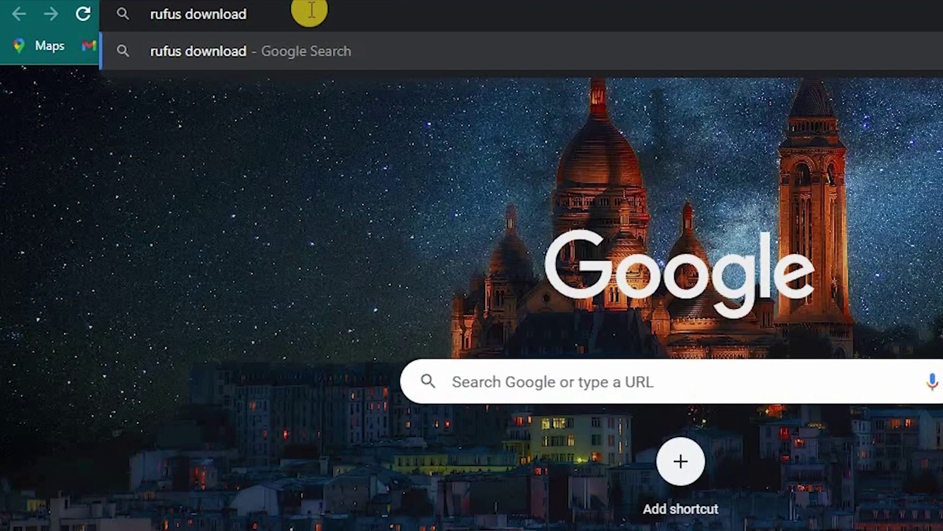
key(Return)
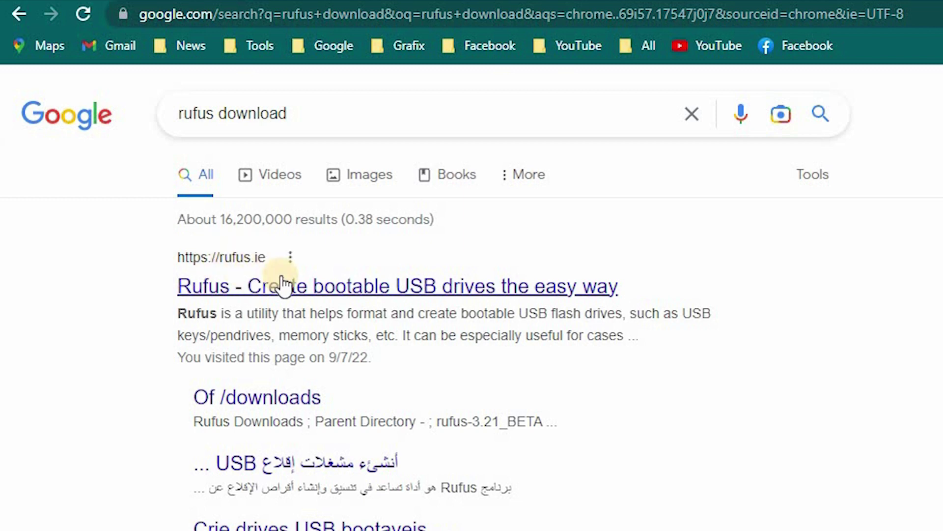
click(315, 286)
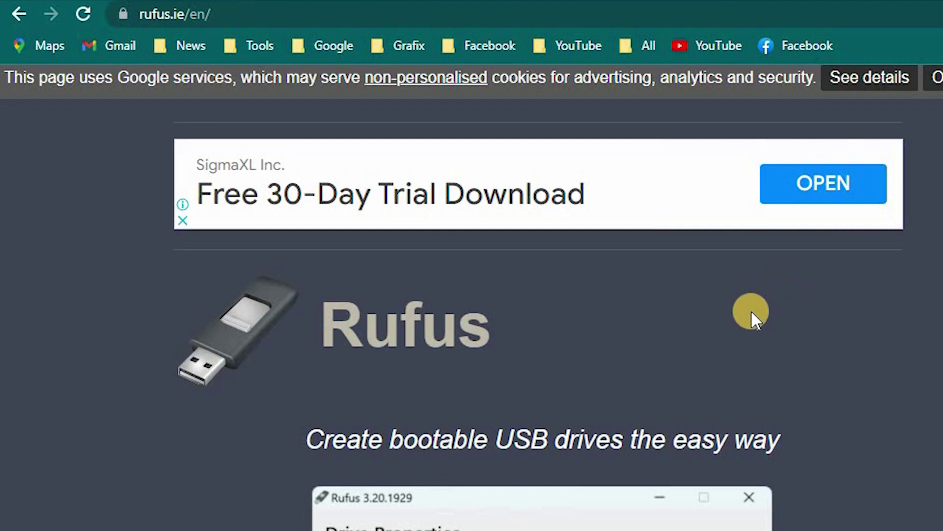
Step: Download Rufus 3.20 from the site's Download section, dismissing the ad and keeping the flagged rufus-3.20.exe file
scroll(751, 311, down, 12)
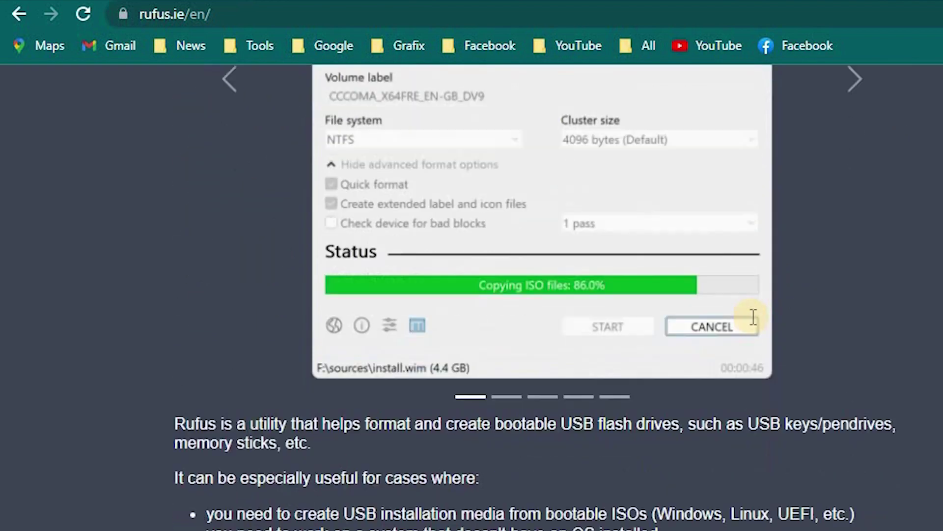
scroll(695, 373, down, 7)
scroll(196, 364, down, 2)
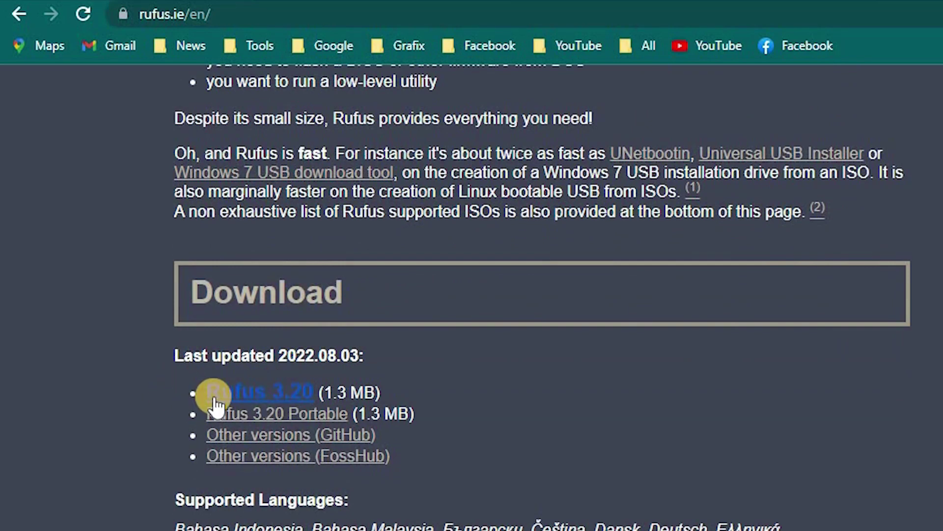
click(303, 393)
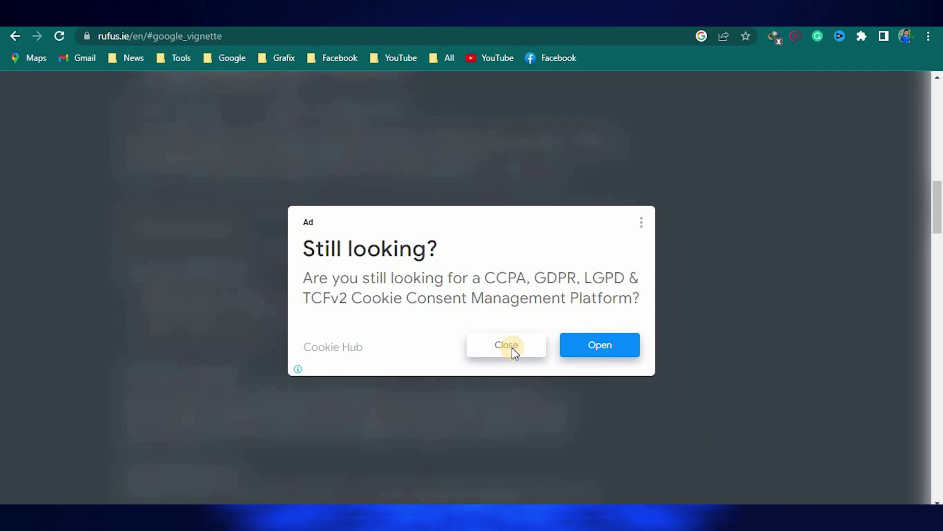
click(512, 347)
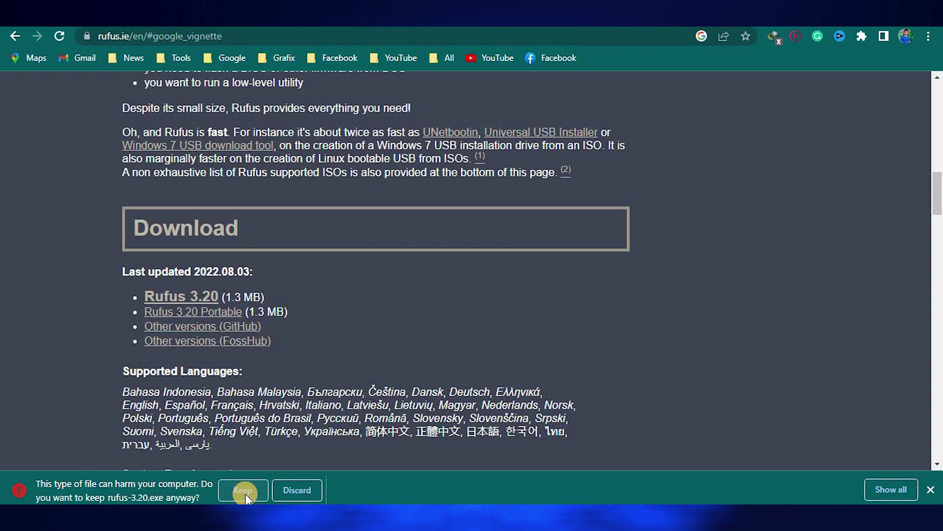
click(244, 491)
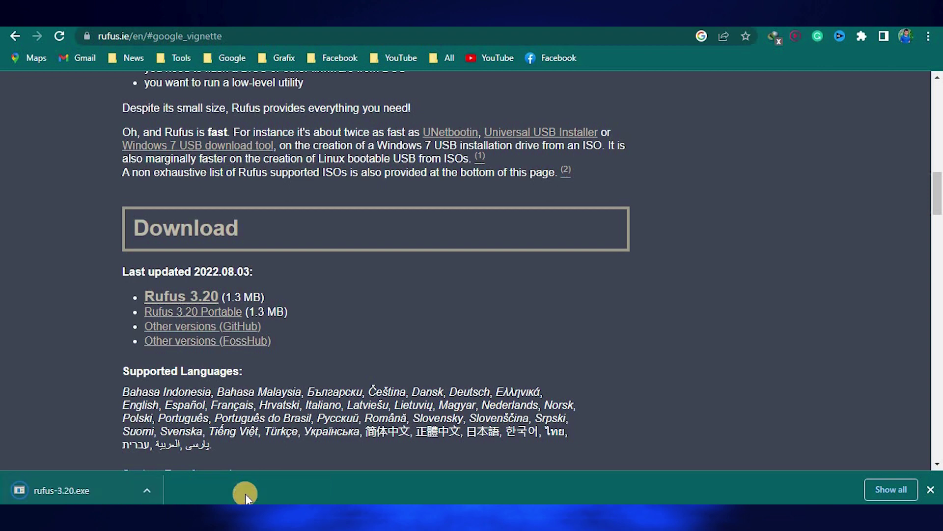
Step: Run rufus-3.20 from its download folder, allow online update checks and close the Downloads window
click(147, 492)
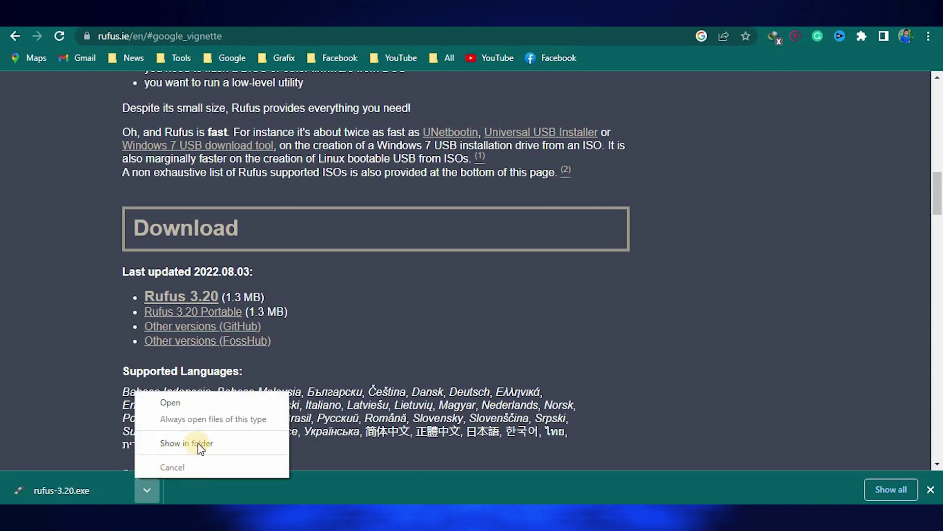
click(319, 252)
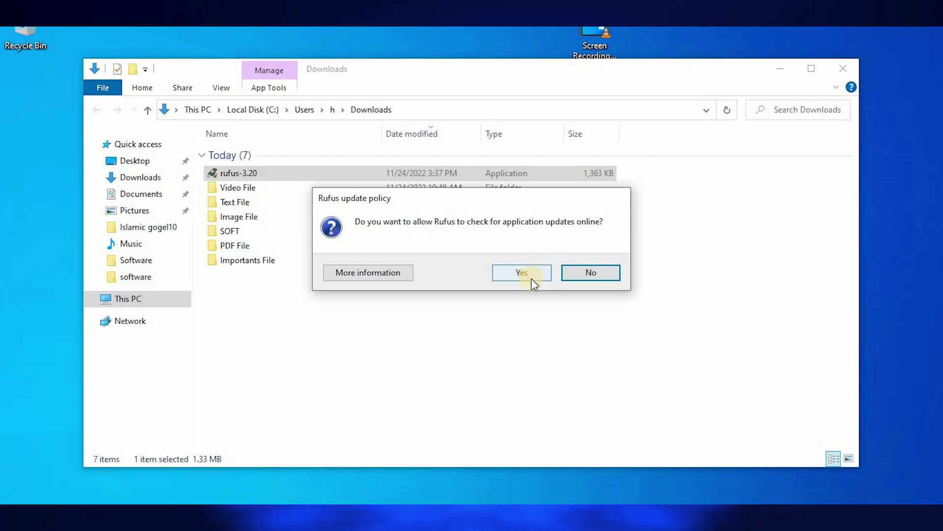
click(532, 276)
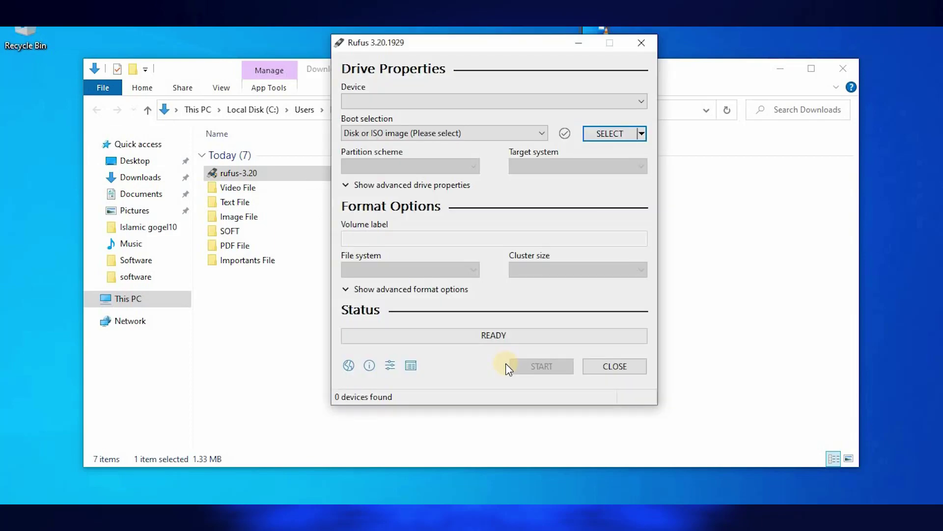
click(844, 72)
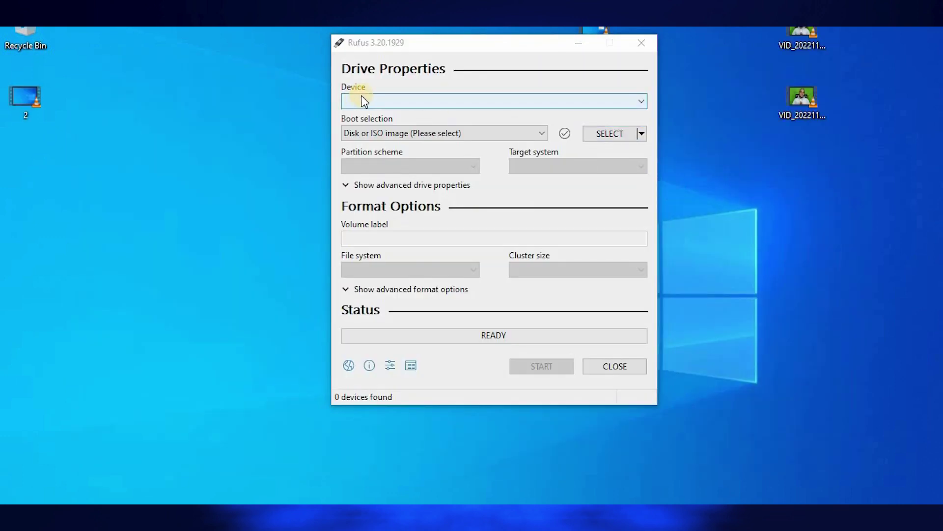
Step: Choose the 32 GB USB drive (I:) as the device and load the Windows ISO from New Volume (H:) as boot image
click(574, 102)
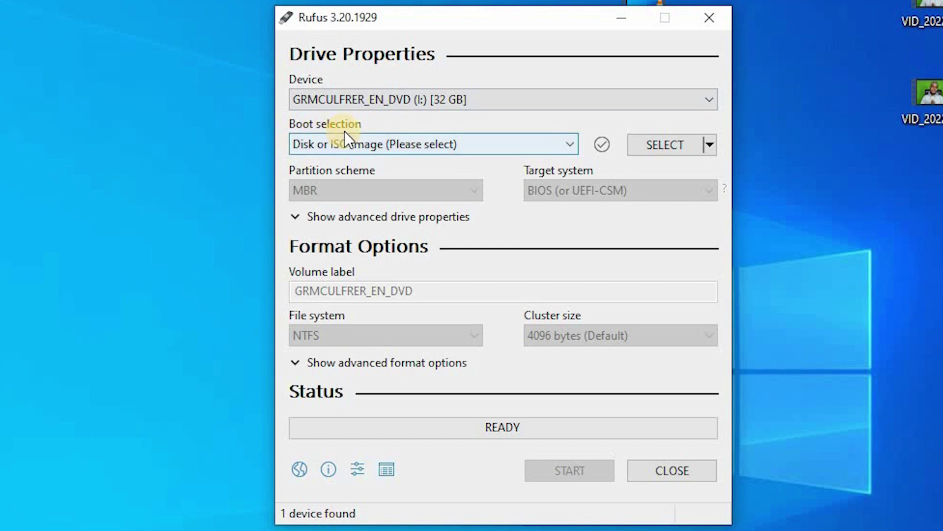
click(685, 149)
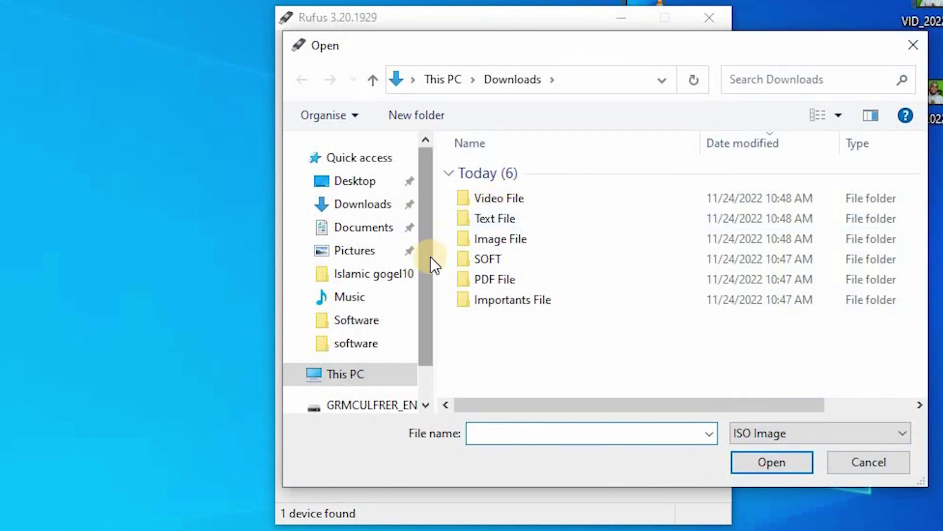
drag(430, 256, 426, 288)
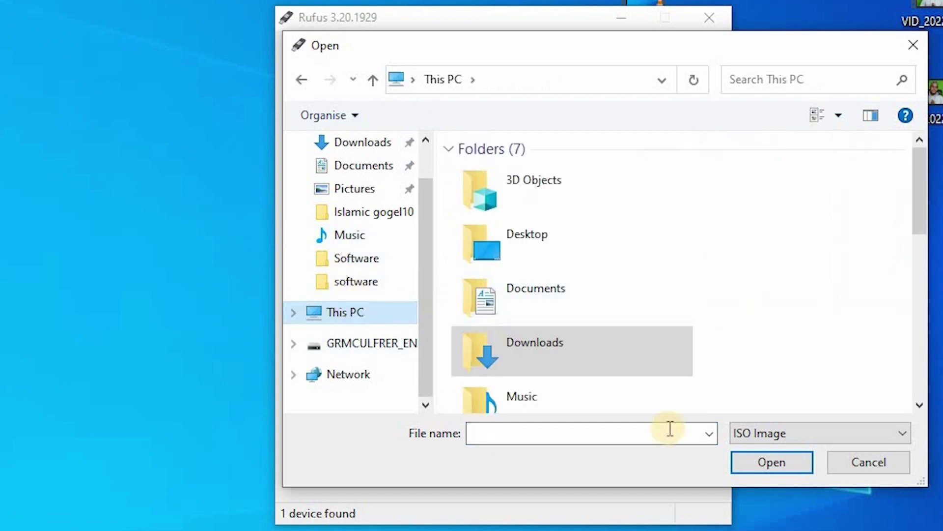
scroll(620, 358, down, 5)
double_click(581, 317)
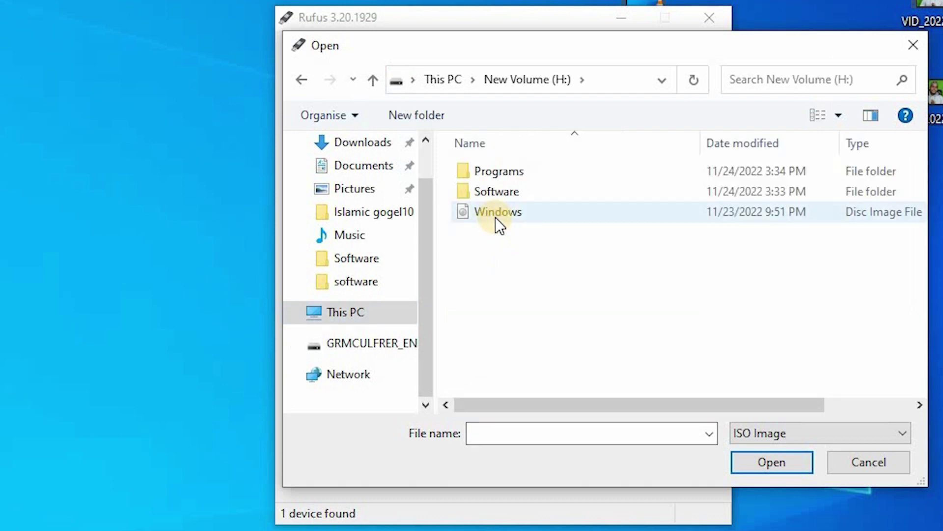
double_click(496, 217)
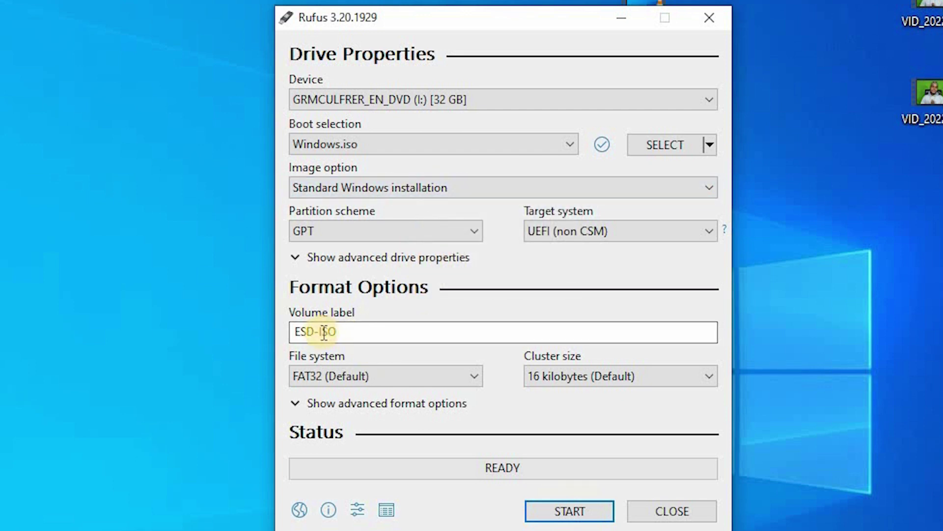
Step: Replace the USB drive's volume label with the owner's first name
click(389, 333)
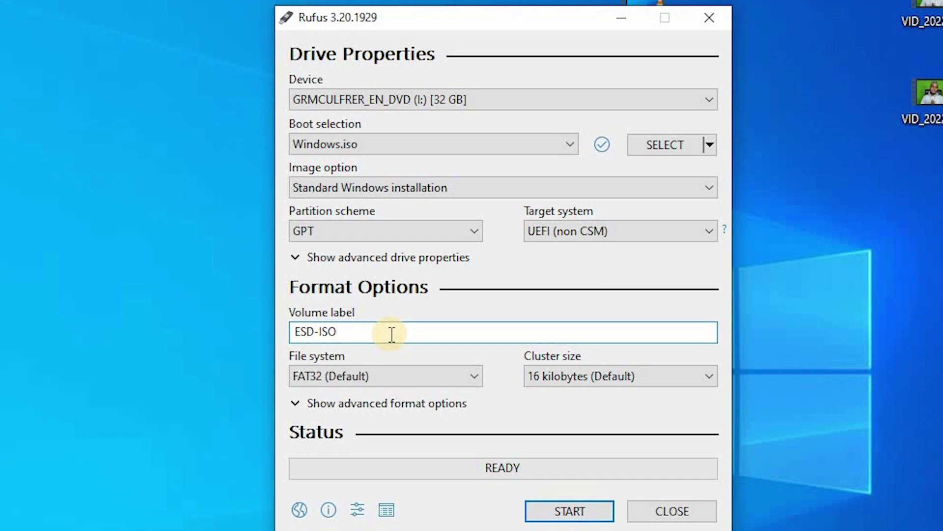
key(ctrl+a)
text(Abdullah)
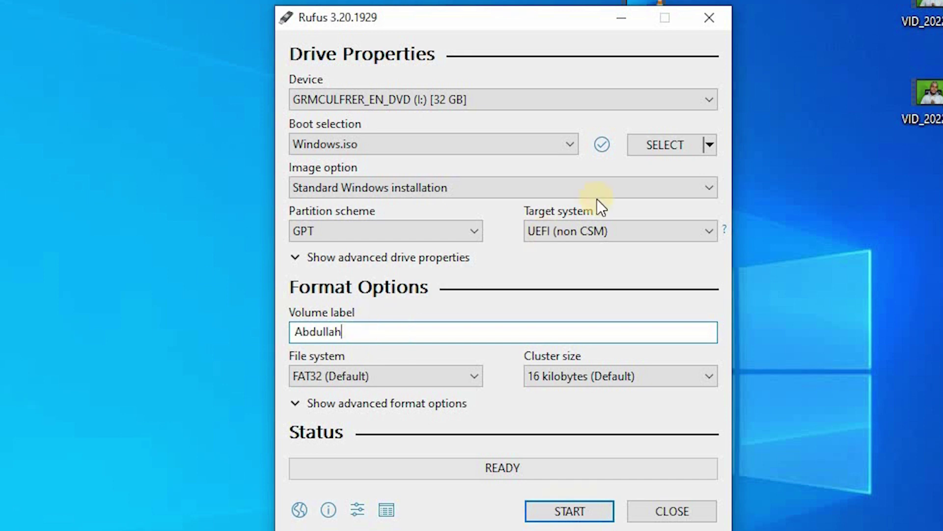
Step: Start writing the bootable drive with the privacy, local account and regional customizations enabled, accepting erasure of all its data
click(590, 513)
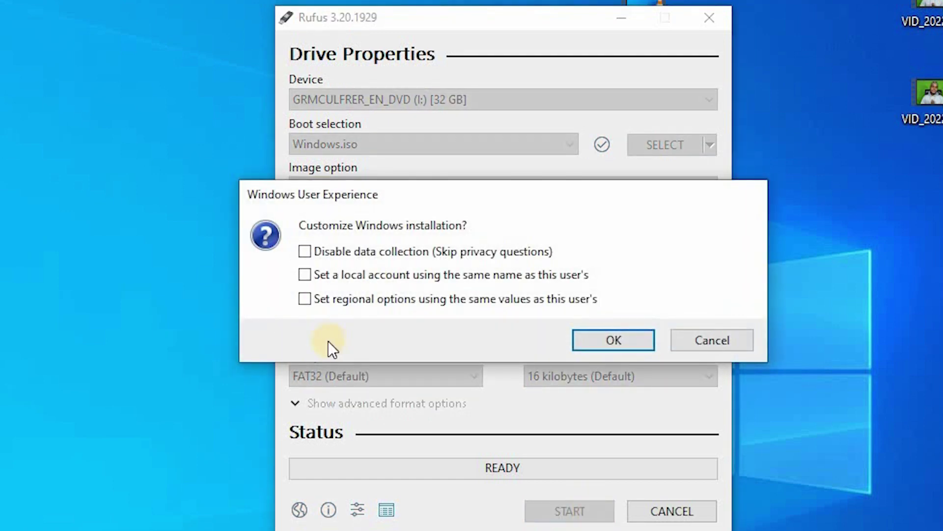
click(305, 299)
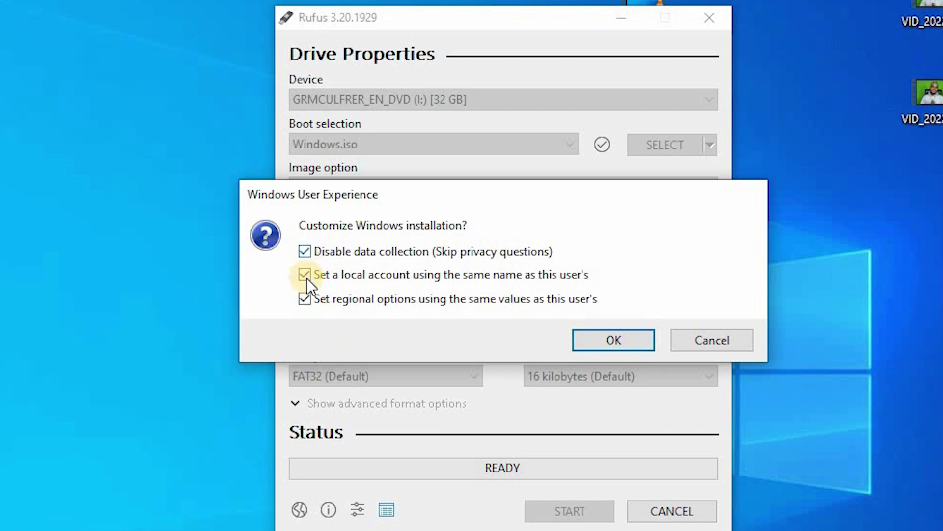
click(622, 343)
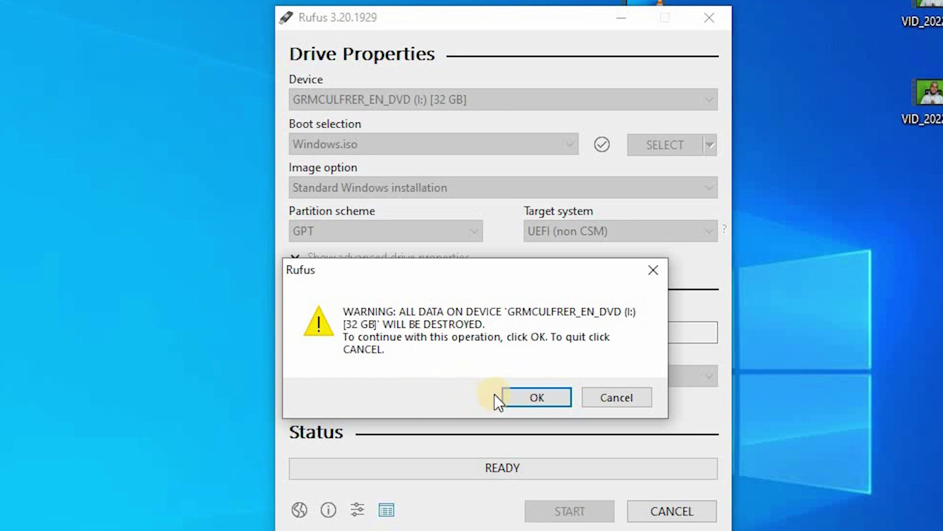
click(535, 398)
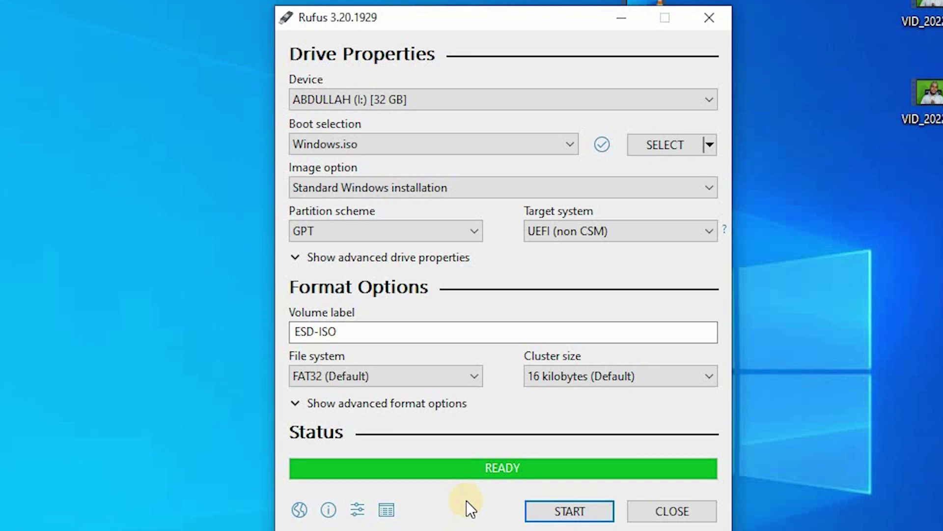
Step: Start another write to the USB drive, cancel it at the data-loss warning and close Rufus
click(588, 514)
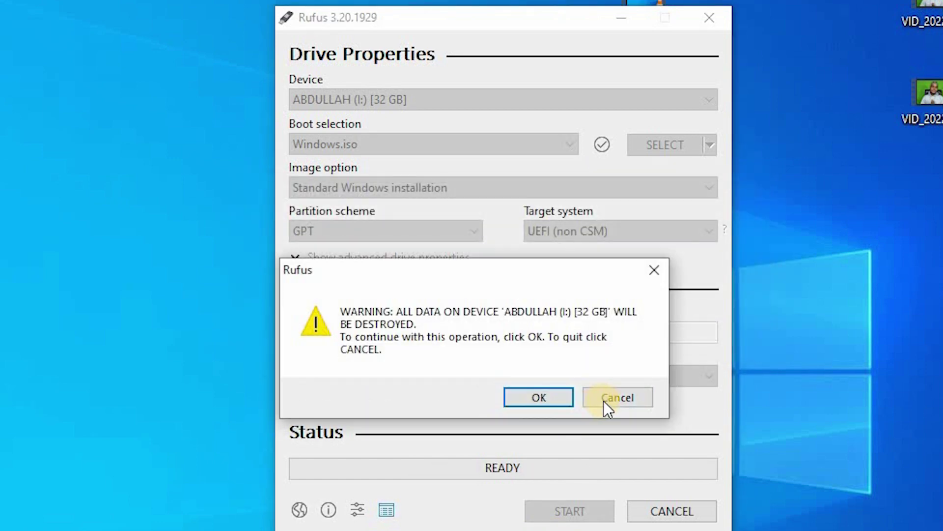
click(603, 399)
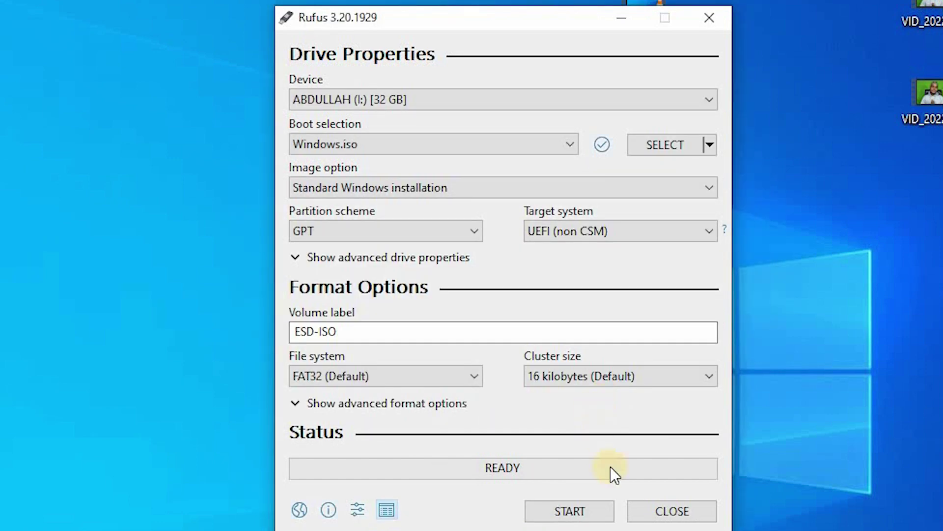
click(672, 509)
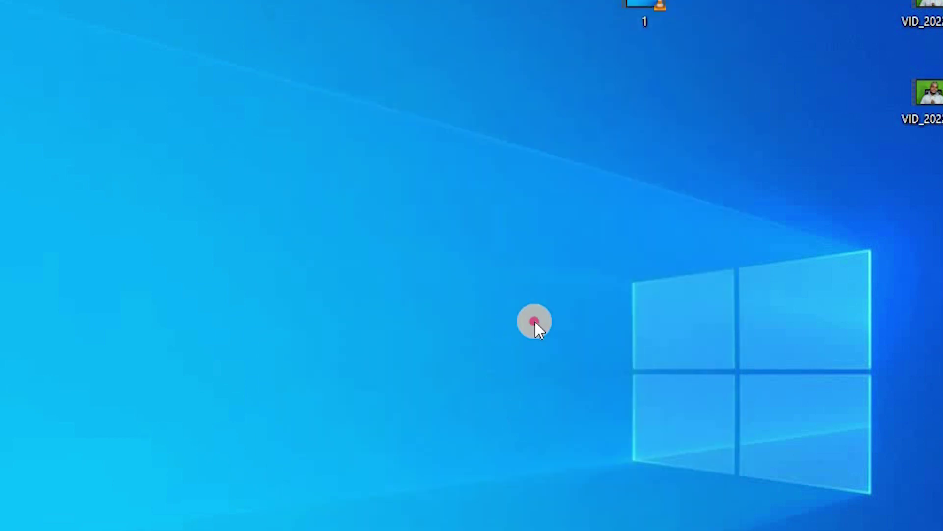
Step: Refresh the desktop and open This PC to check the bootable USB drive (I:)
right_click(535, 321)
click(535, 328)
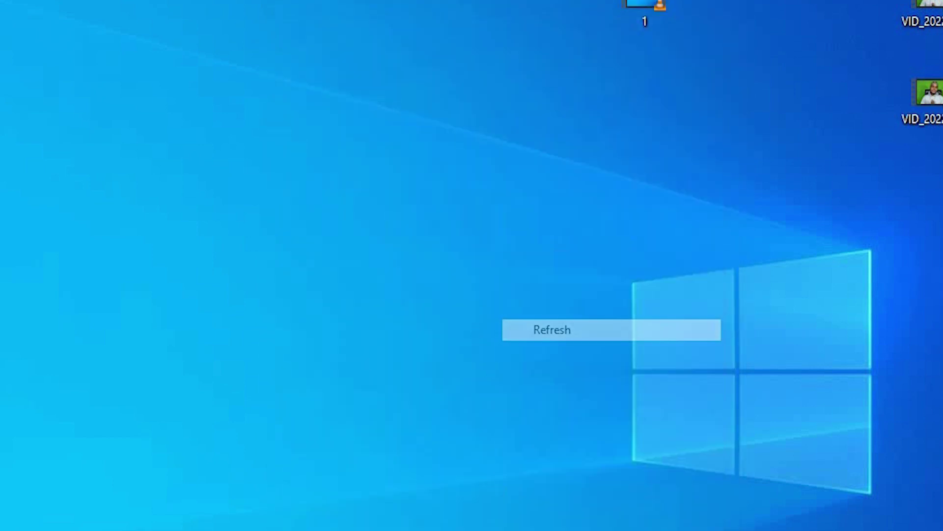
key(super+e)
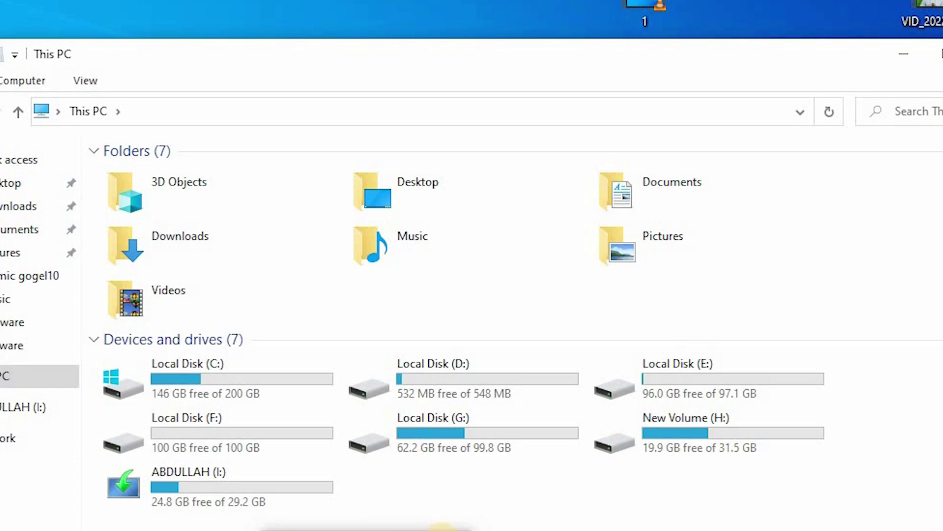
click(461, 530)
click(368, 530)
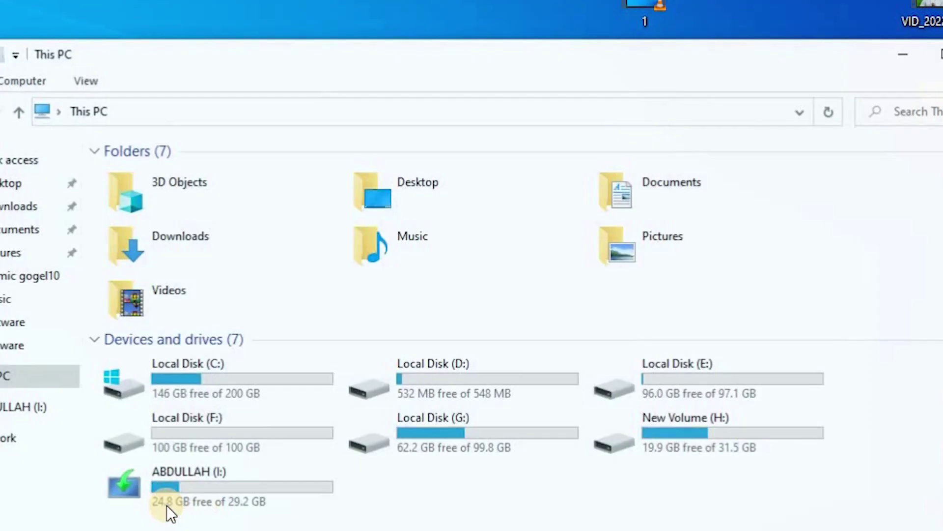